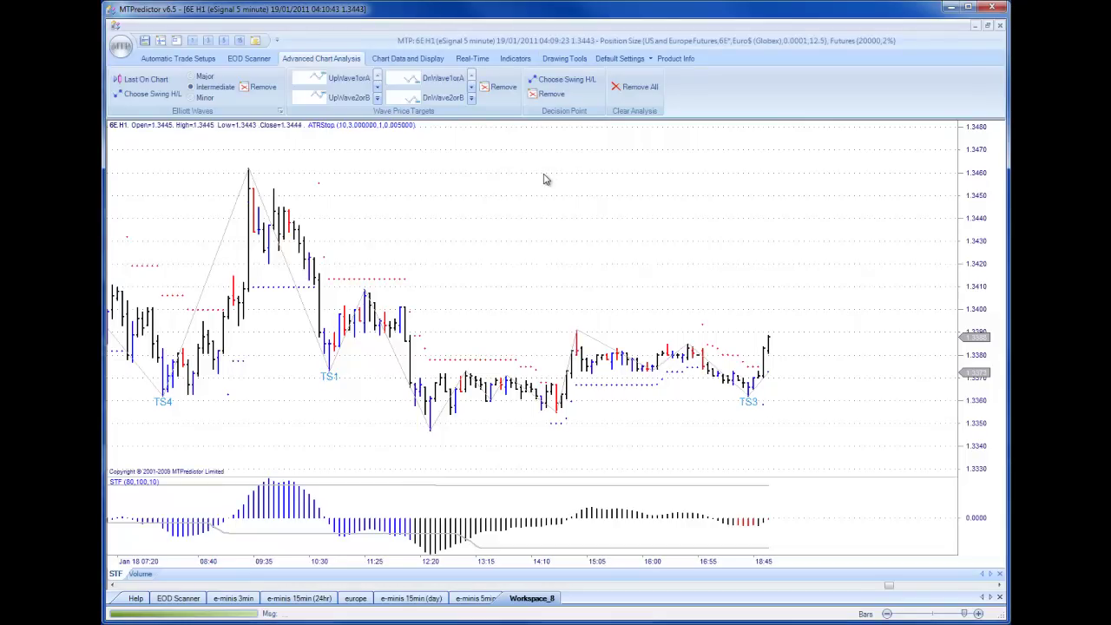
Bring up the 15-minute 6E H1 chart and clear all existing analysis from it.
left_click(475, 59)
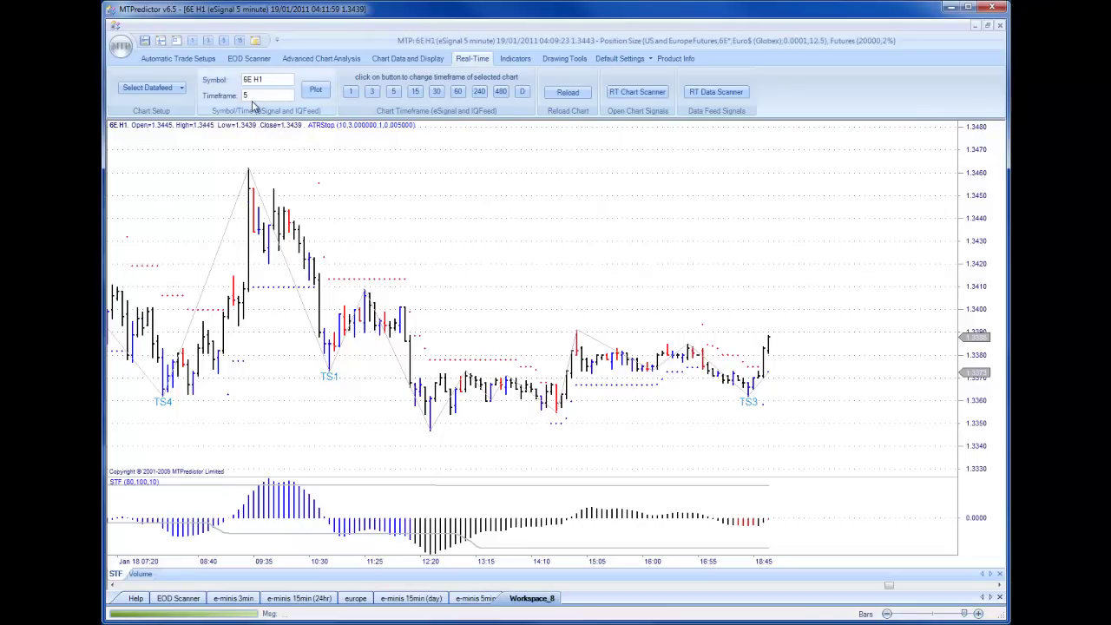
left_click(530, 599)
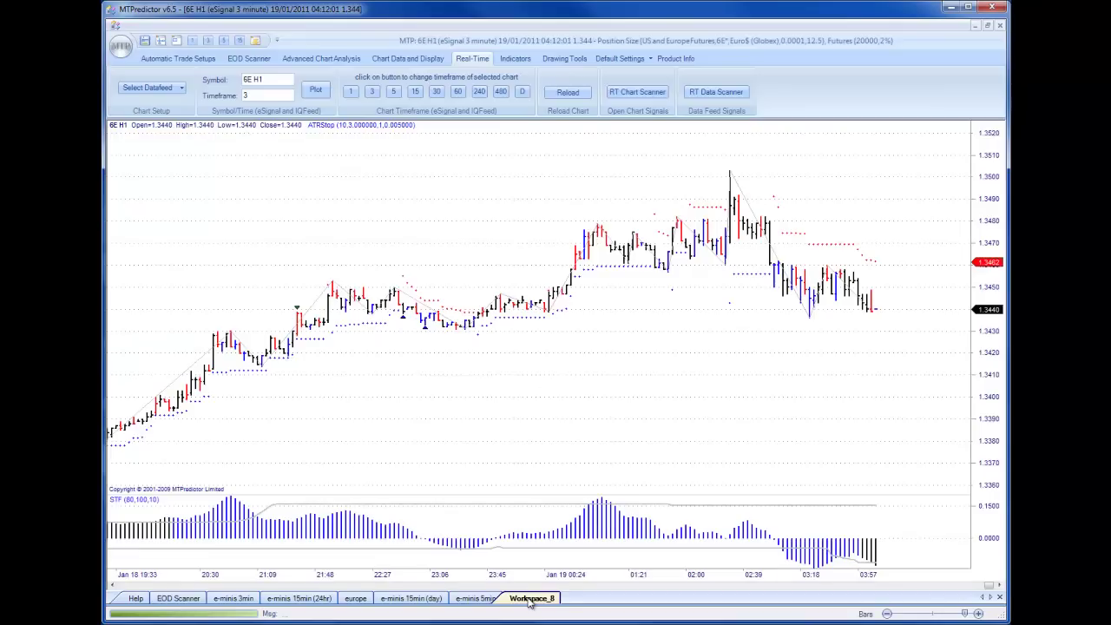
left_click(530, 598)
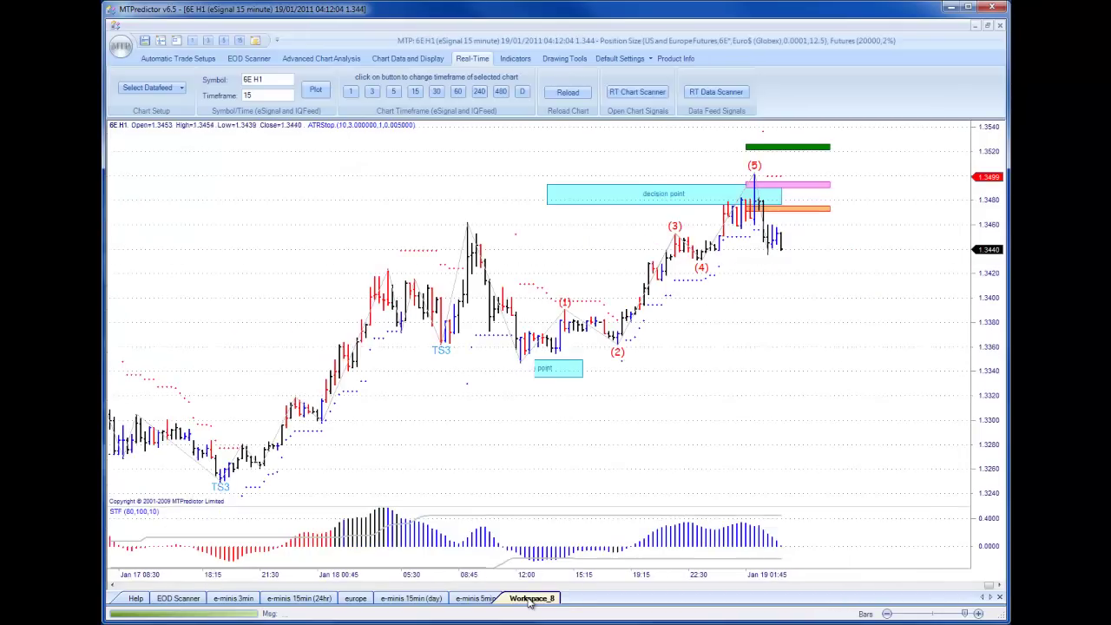
right_click(681, 352)
left_click(744, 560)
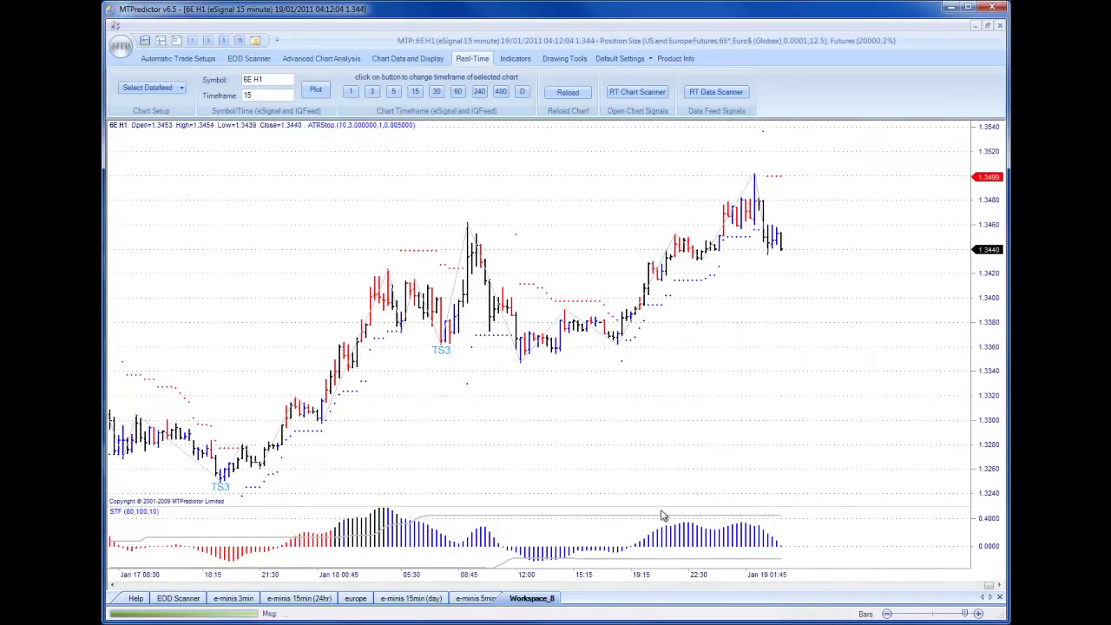
Roll the 15-minute chart back to Jan 18 18:00, project a decision point from the latest TS3 swing low, and widen its box past the following low.
scroll(460, 491, "up", 10)
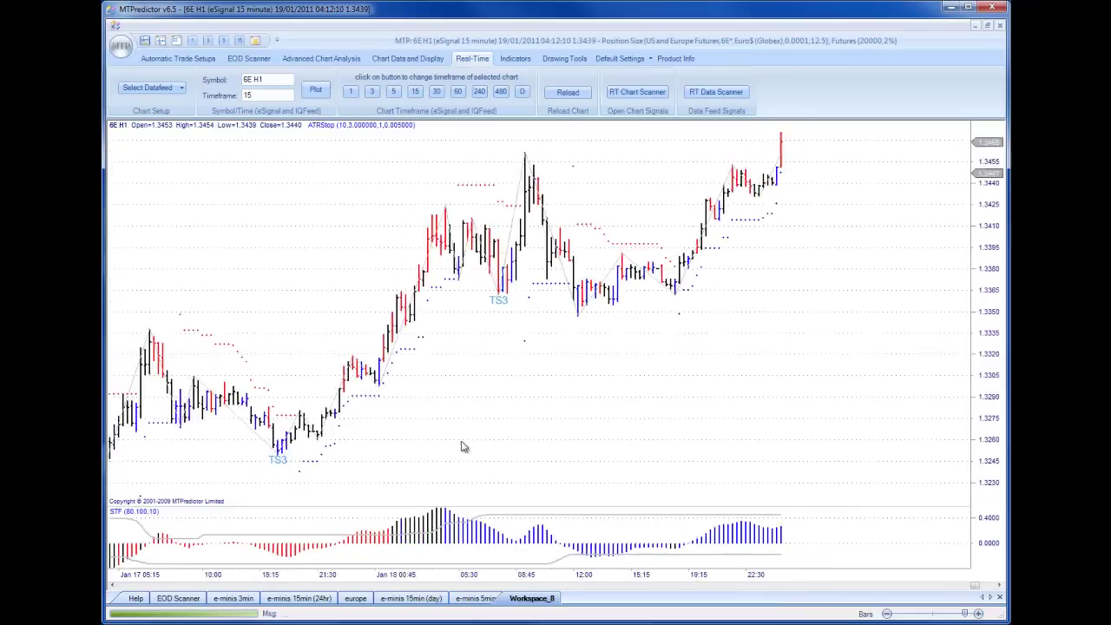
scroll(512, 438, "up", 2)
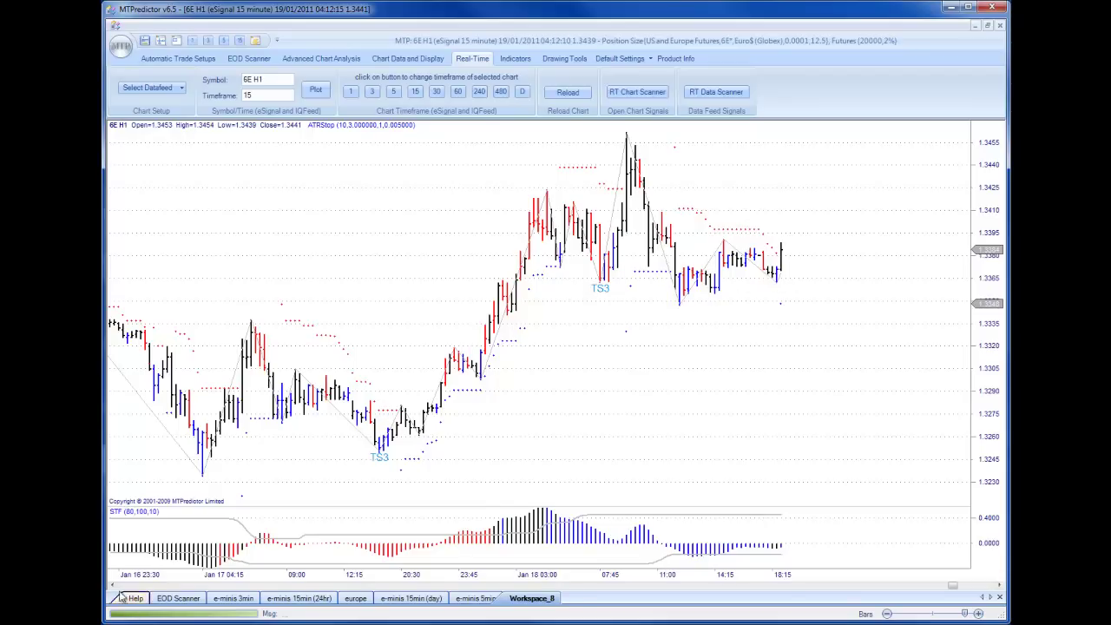
scroll(417, 486, "up", 1)
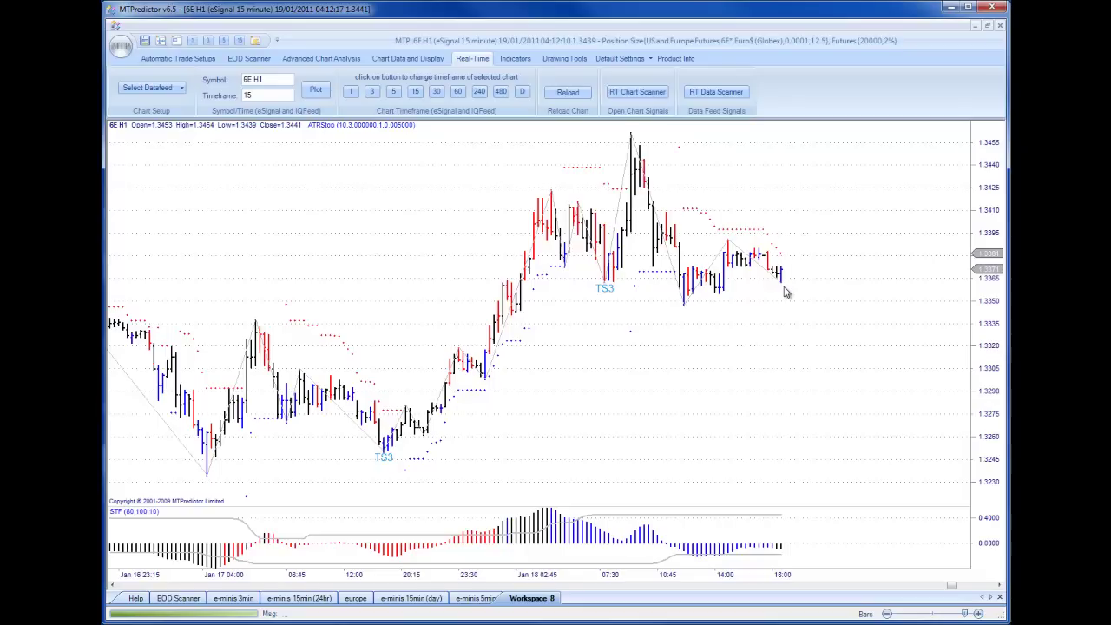
left_click(412, 59)
left_click(336, 59)
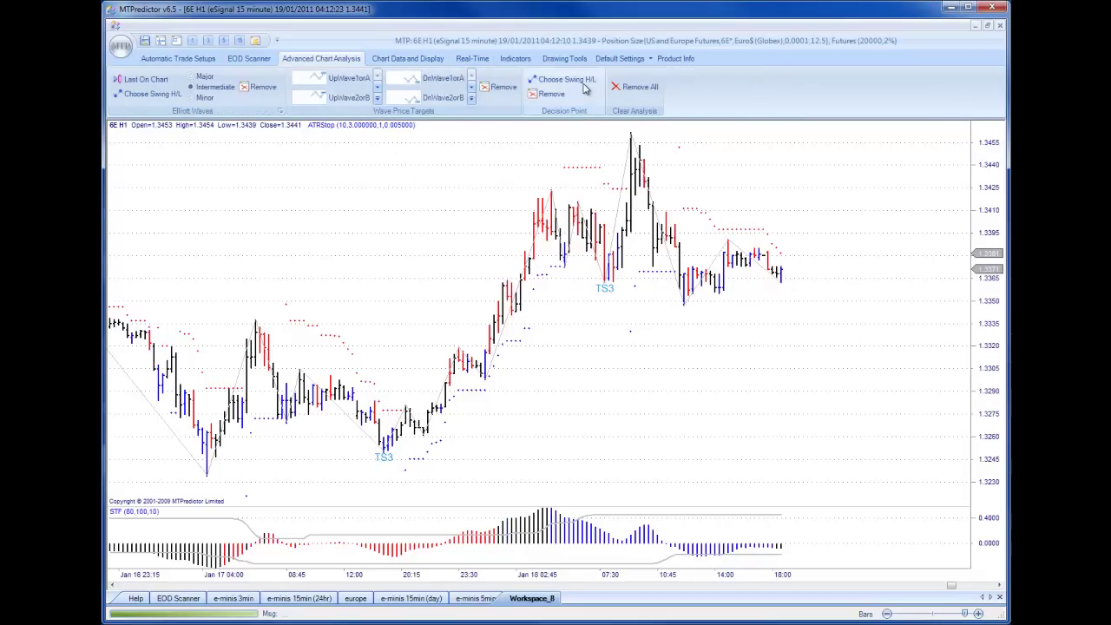
left_click(583, 80)
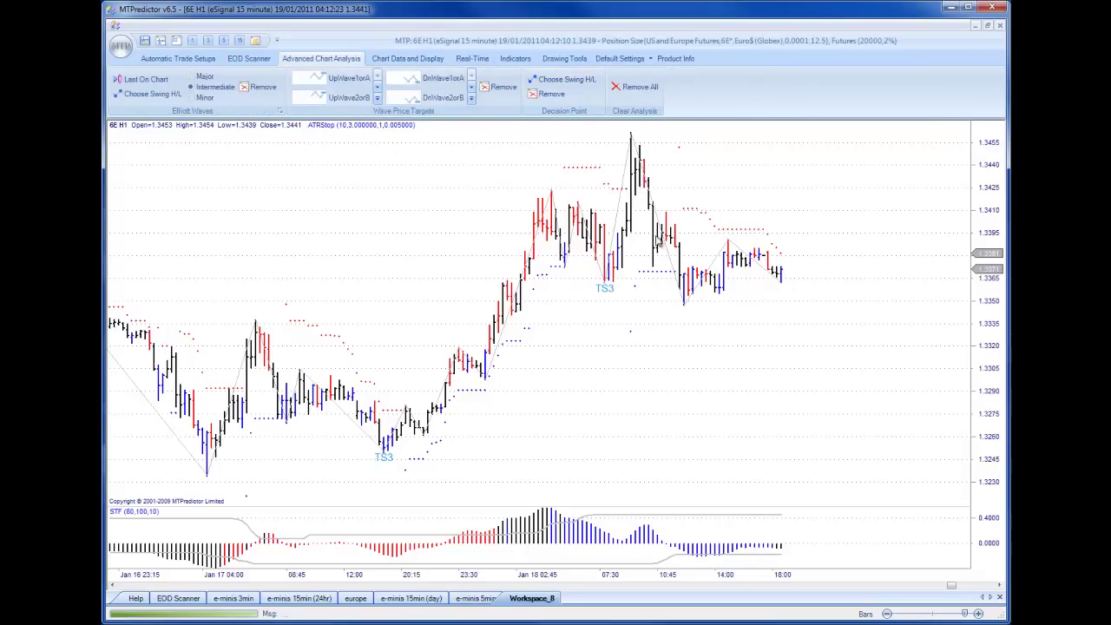
left_click(606, 282)
left_click(670, 314)
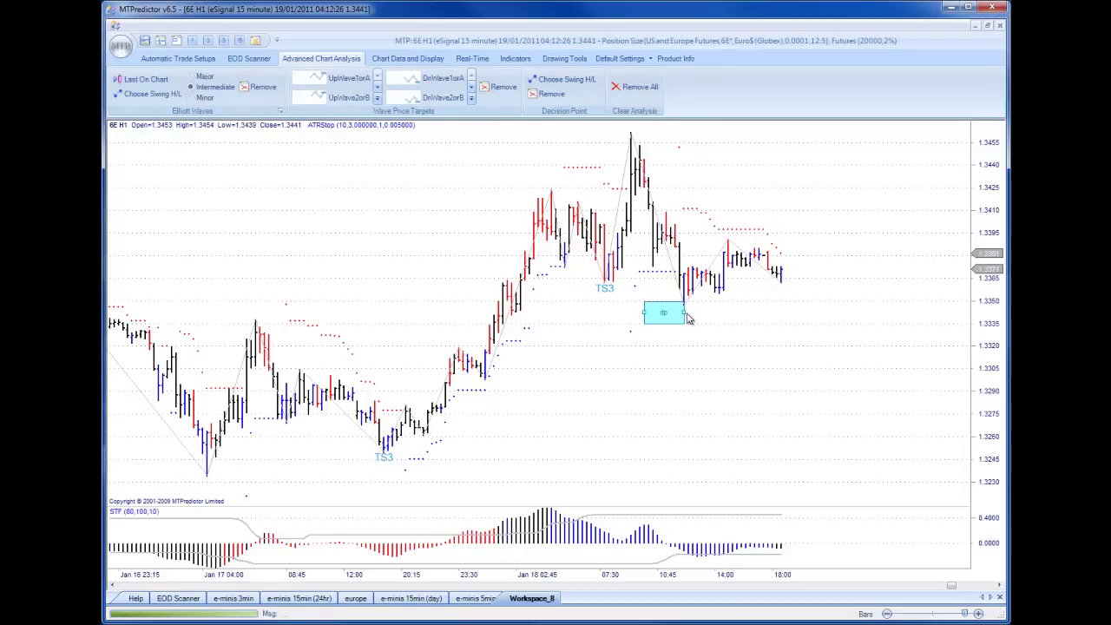
left_click(687, 313)
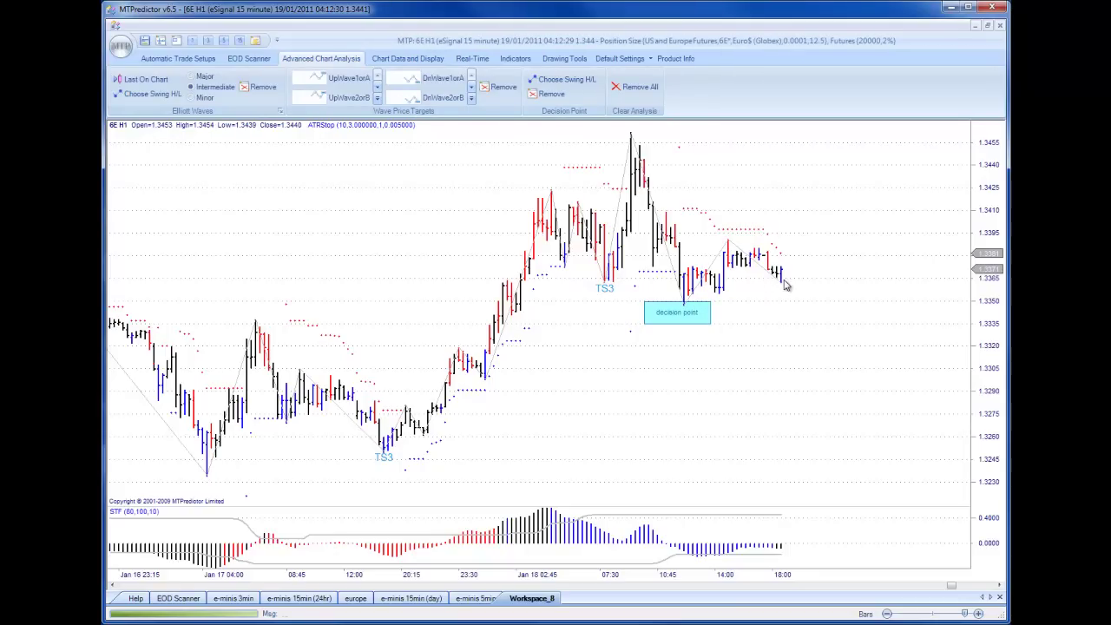
Compress the price scale and project a decision point from the major swing high on the 15-minute chart.
scroll(990, 312, "up", 2)
scroll(990, 312, "down", 3)
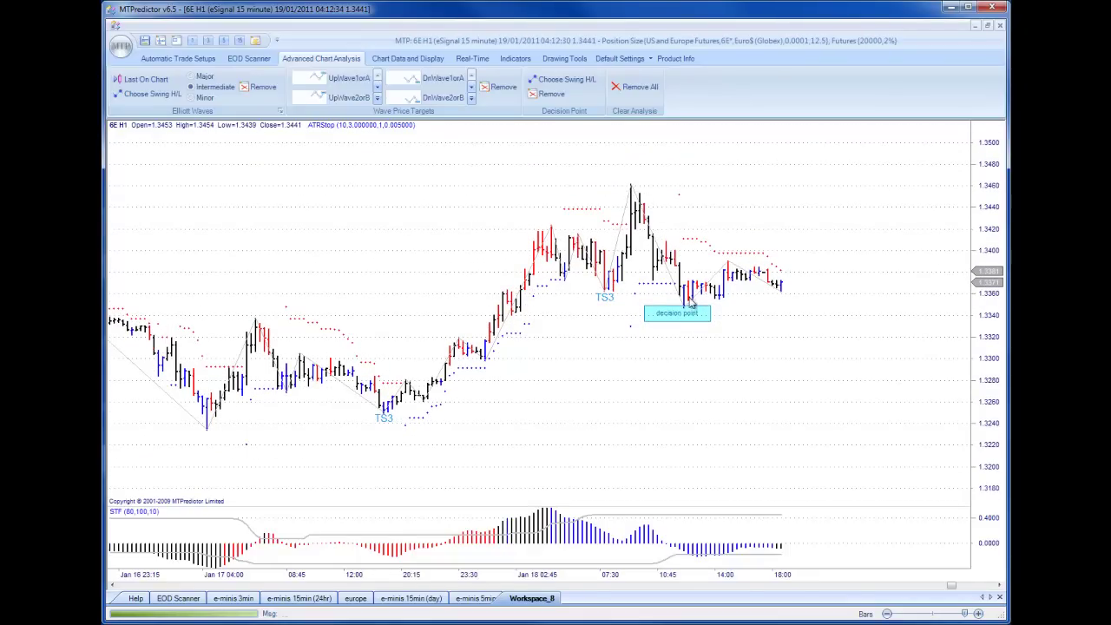
left_click(634, 190)
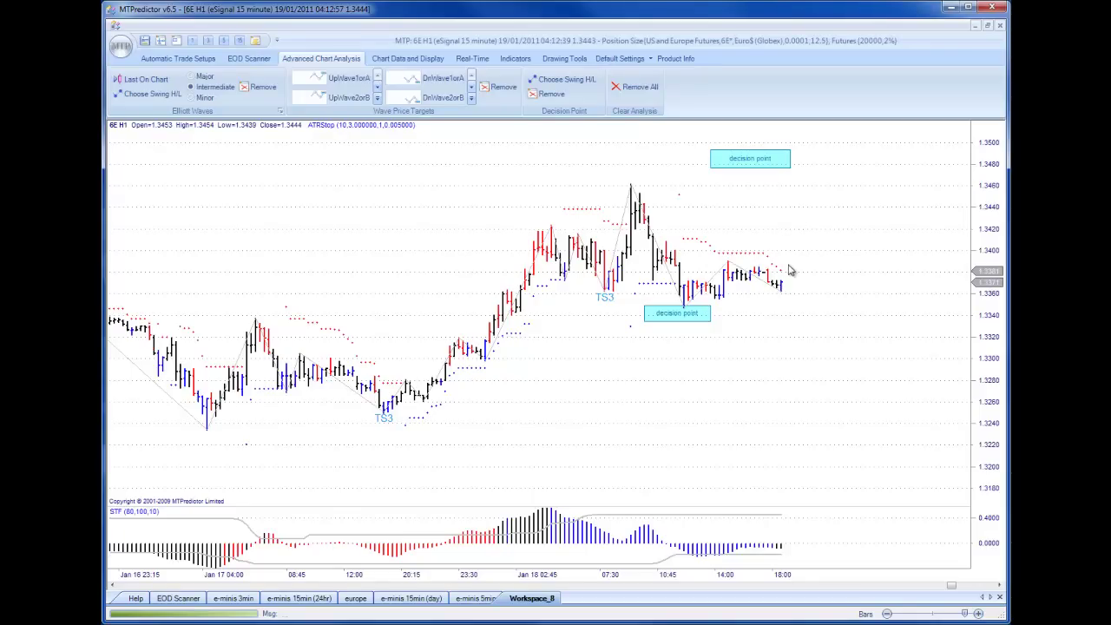
On the 5-minute chart, widen the lower decision point box past the low and project another decision point from the major swing high.
left_click(550, 599)
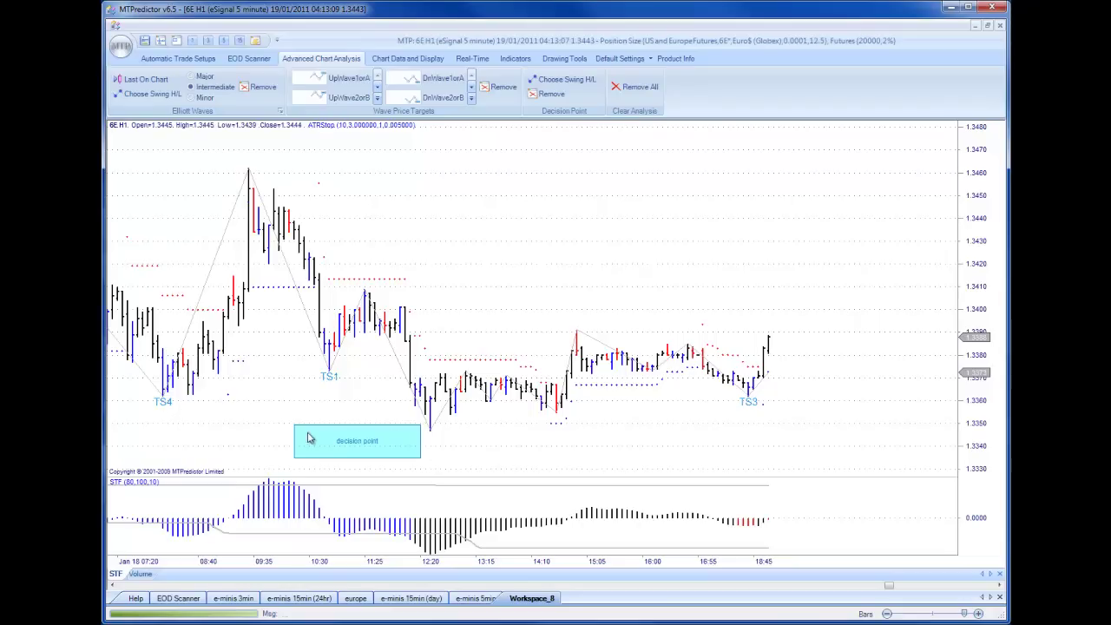
left_click(354, 453)
left_click_drag(420, 448, 484, 444)
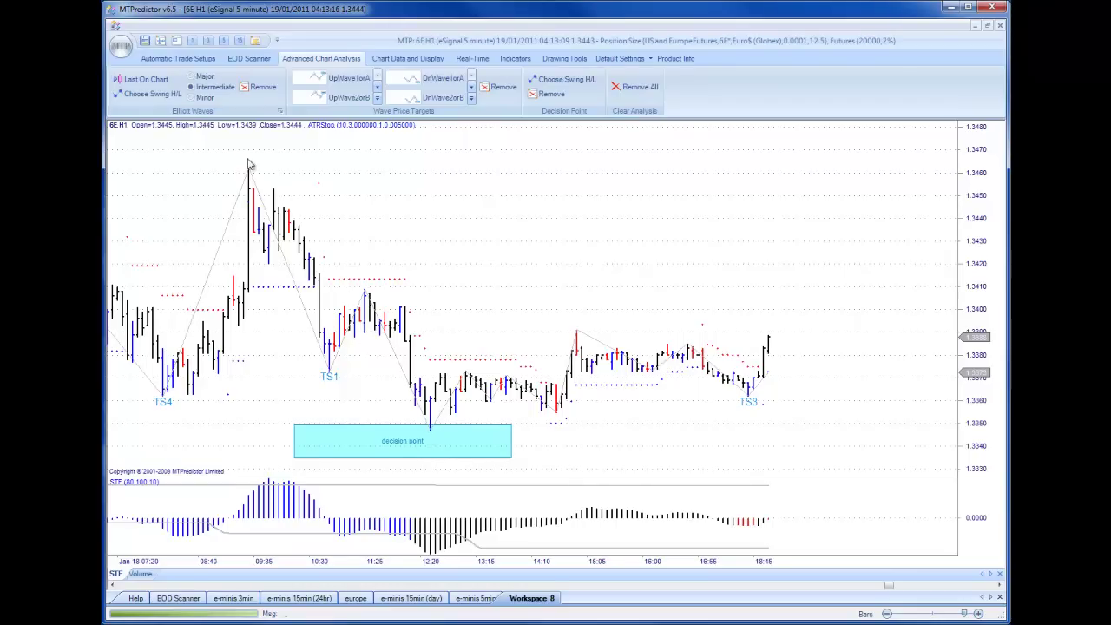
left_click(574, 80)
left_click(248, 173)
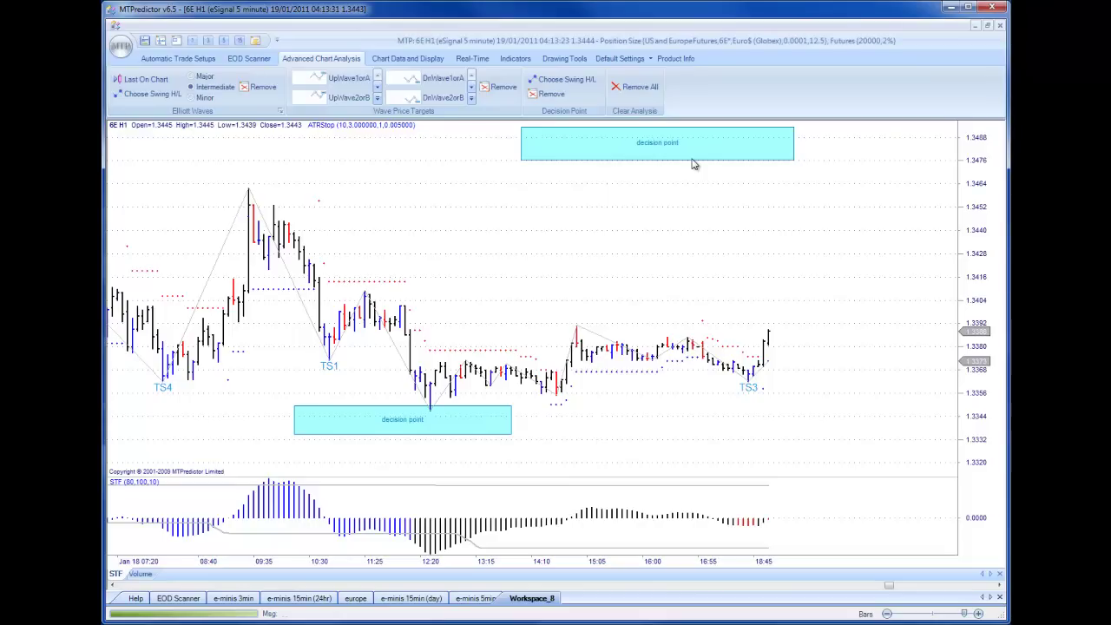
Plot the automatic trade setup with risk/reward for the latest TS3 signal and advance the 5-minute chart to 19:00.
right_click(745, 325)
left_click(793, 299)
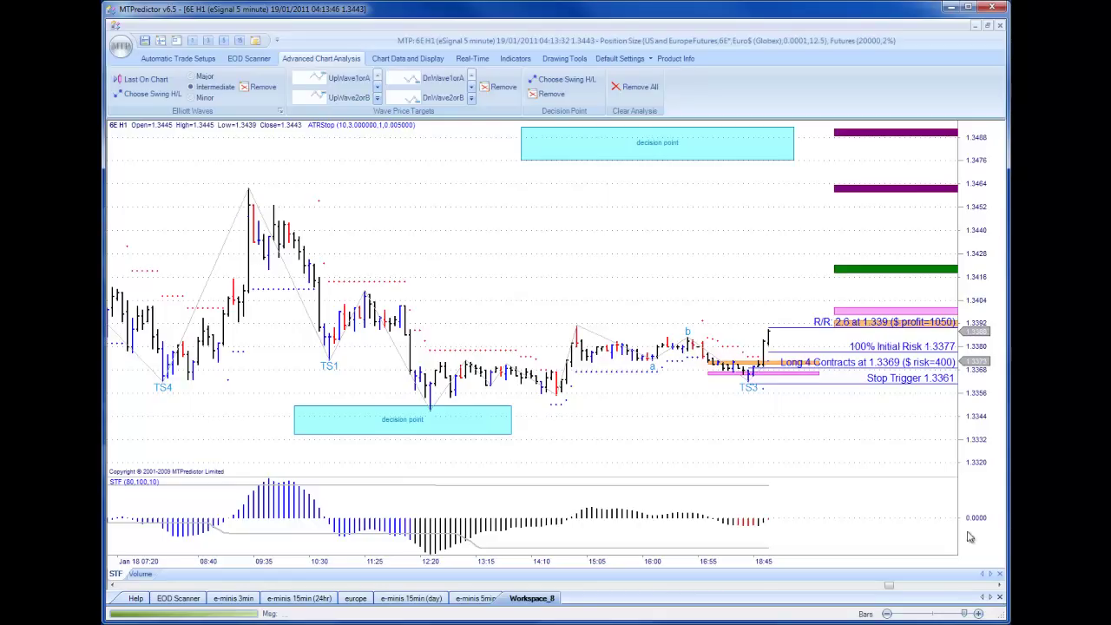
left_click(998, 589)
left_click(998, 588)
left_click(998, 588)
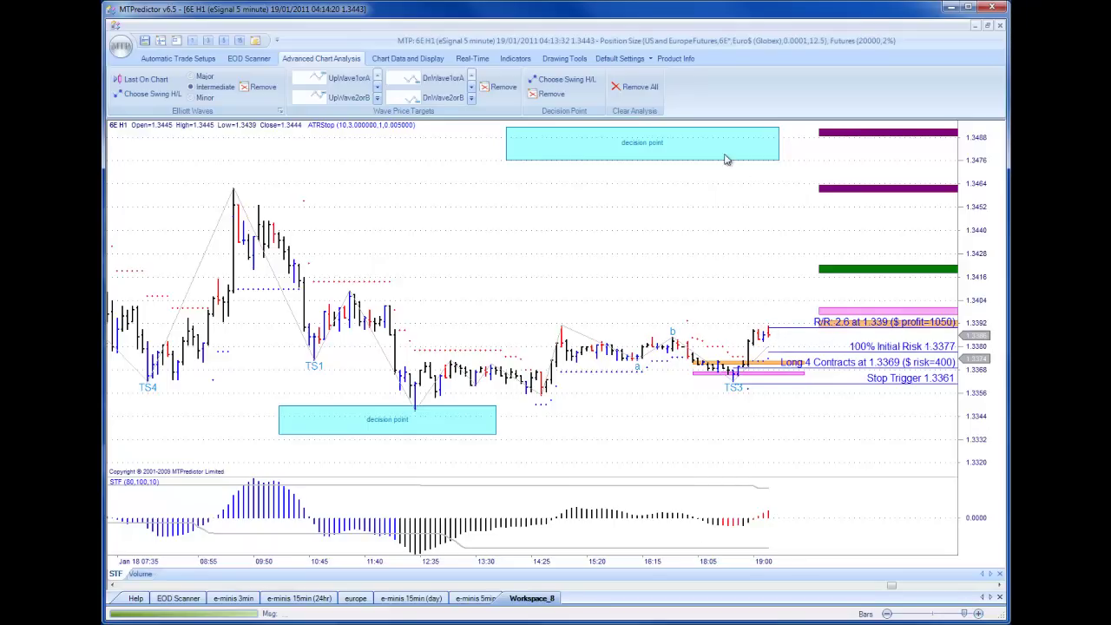
Redefine the TS3 trade's entry, stop and target, placing the target at 1.3476 on the lower edge of the upper decision point.
right_click(712, 222)
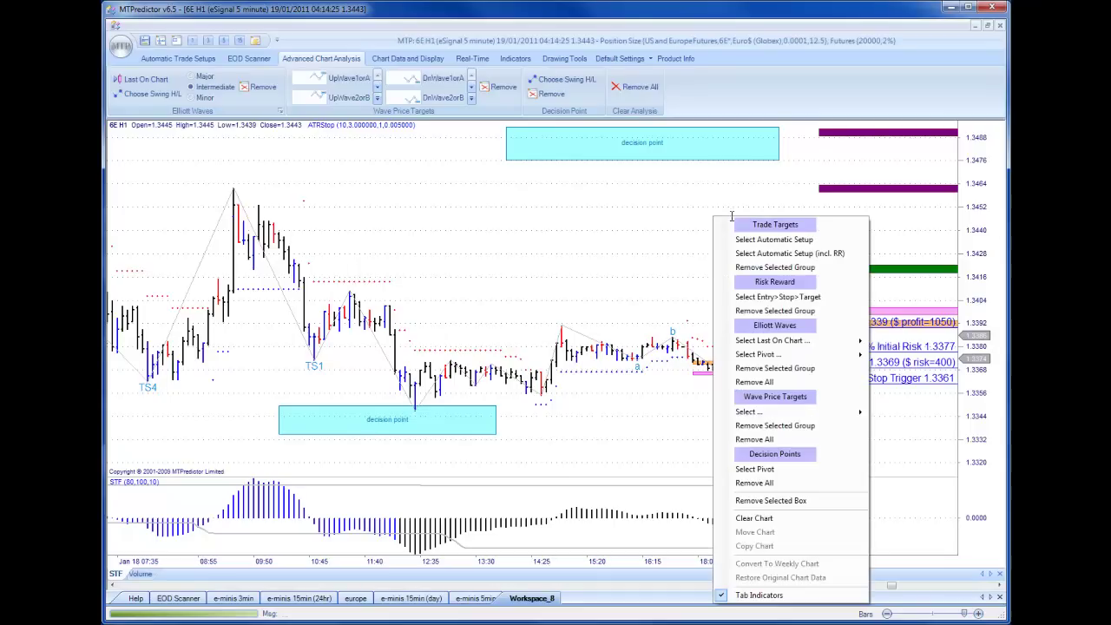
left_click(772, 299)
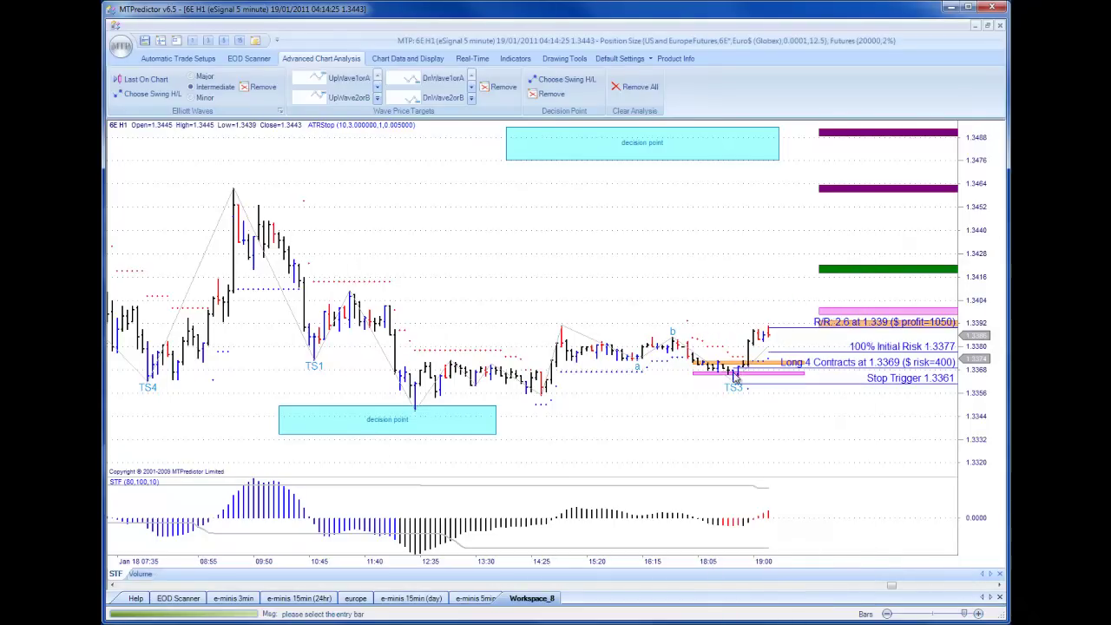
left_click(735, 380)
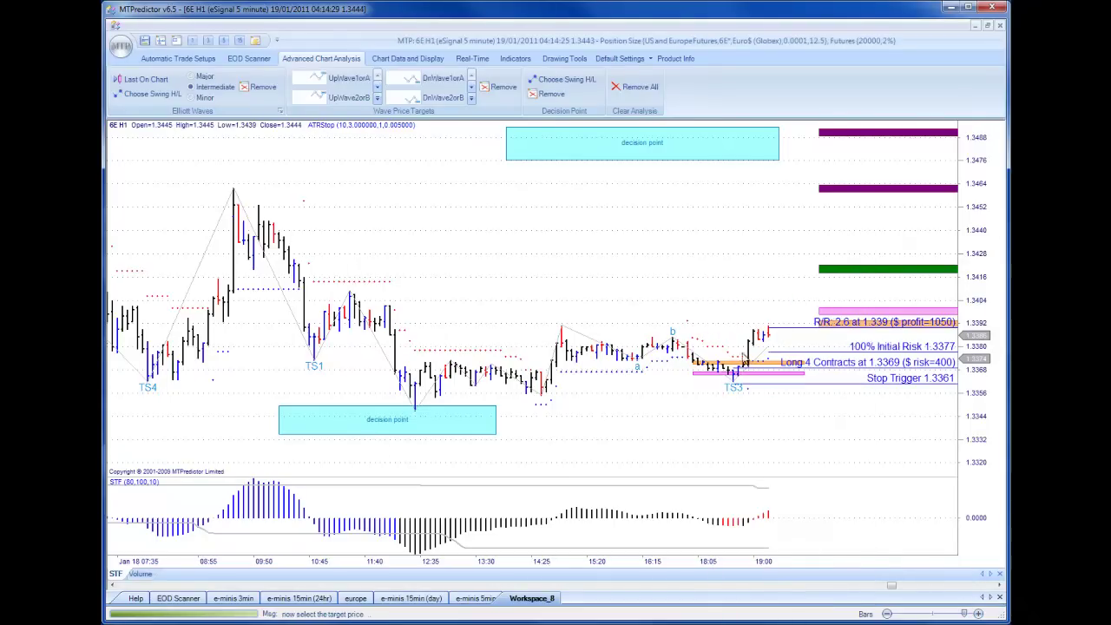
left_click(754, 165)
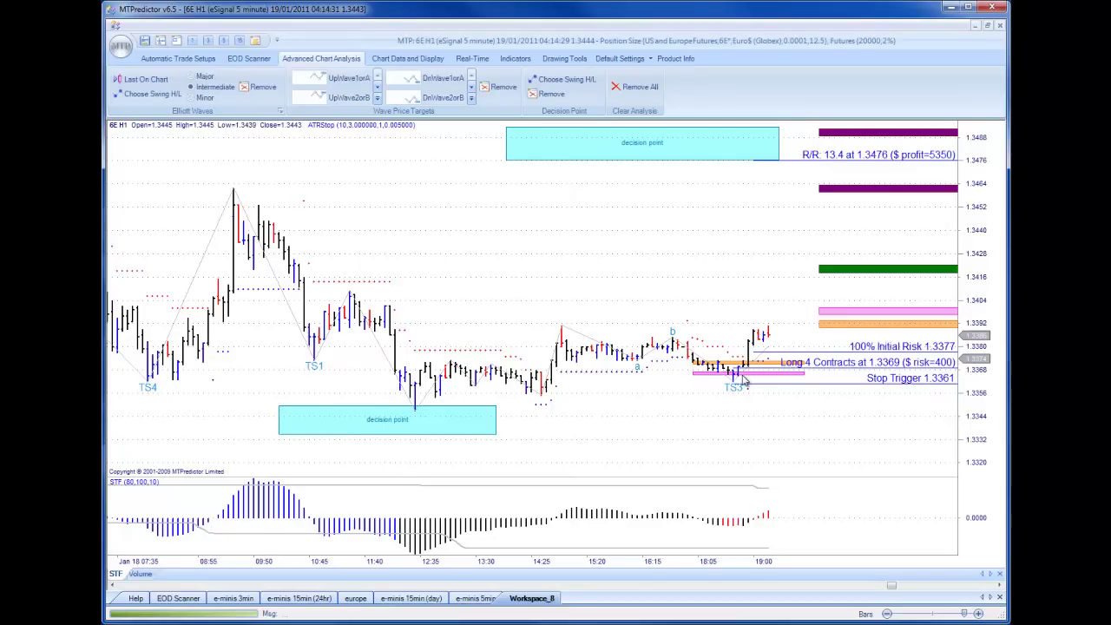
Step the 5-minute chart forward to early Jan 19 to follow price from the TS3 entry to the 1.3476 target.
left_click(998, 585)
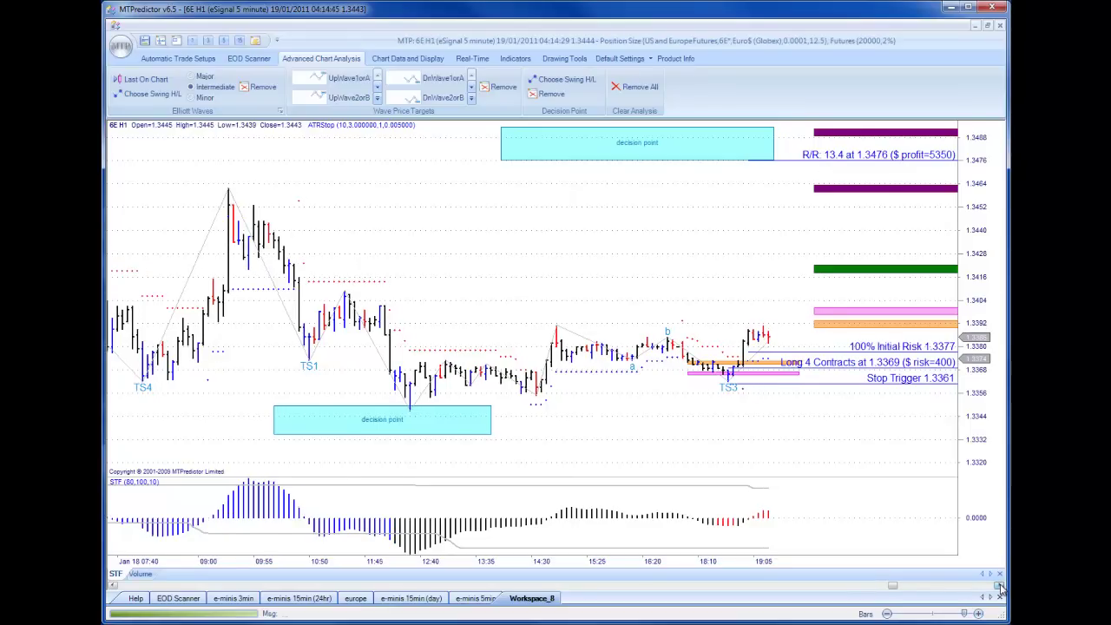
left_click(997, 587)
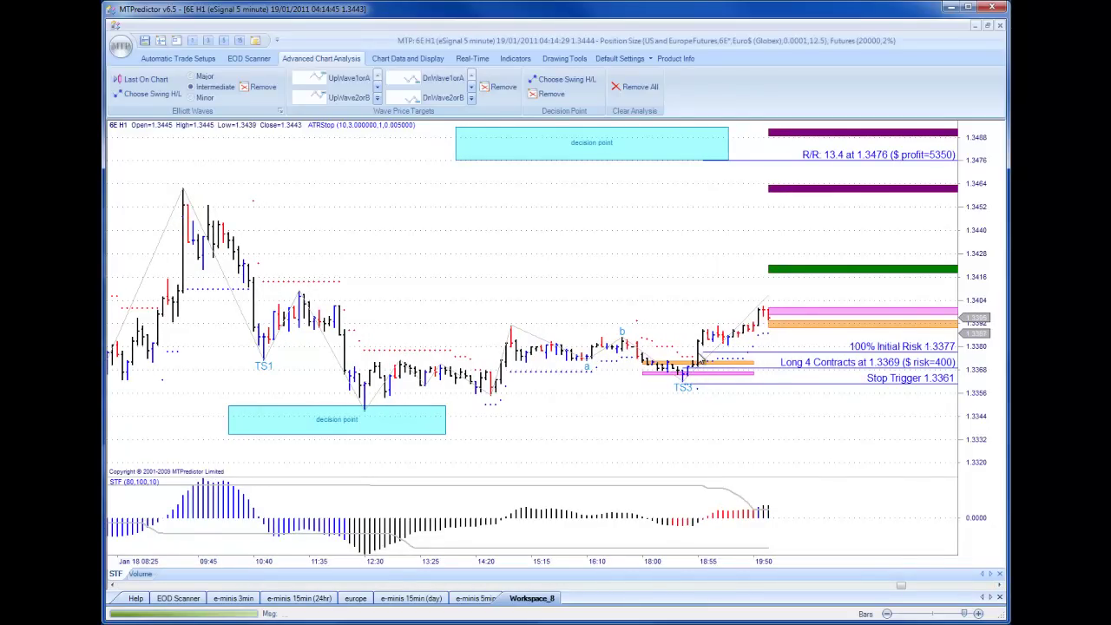
scroll(701, 358, "down", 5)
left_click(1000, 586)
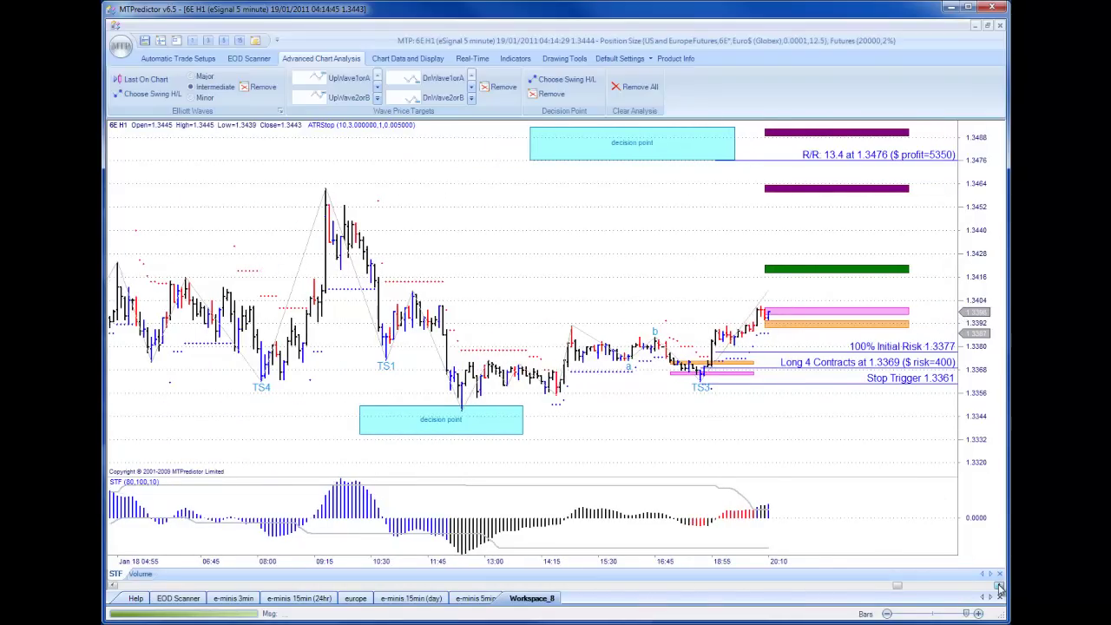
left_click(999, 586)
left_click(1000, 586)
left_click(999, 586)
left_click(1000, 587)
left_click(1000, 587)
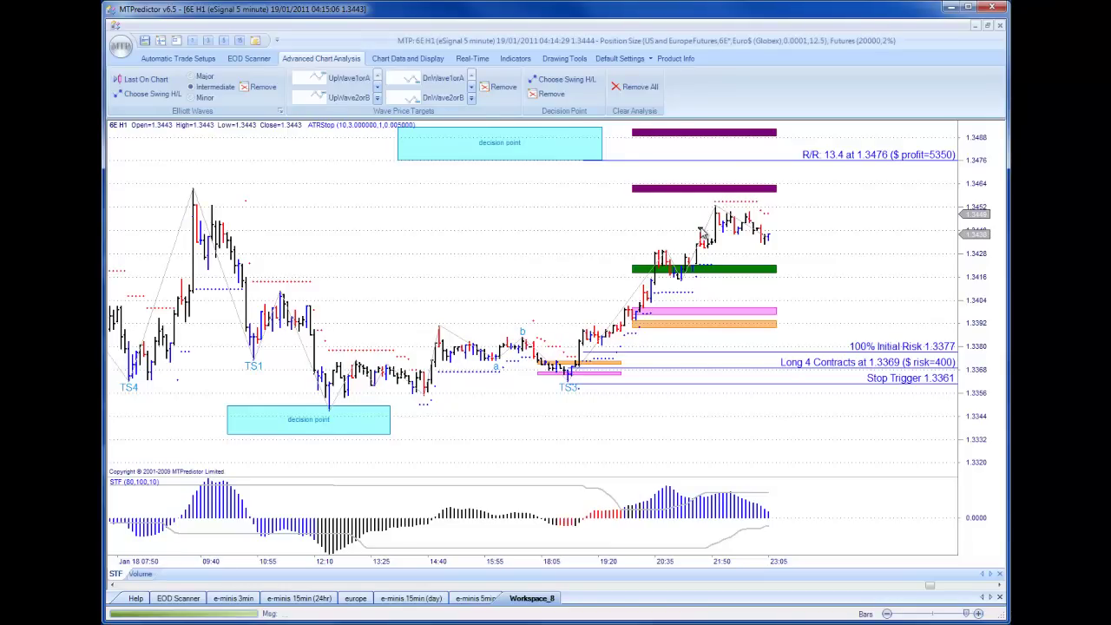
left_click(1000, 587)
left_click_drag(1000, 588, 999, 588)
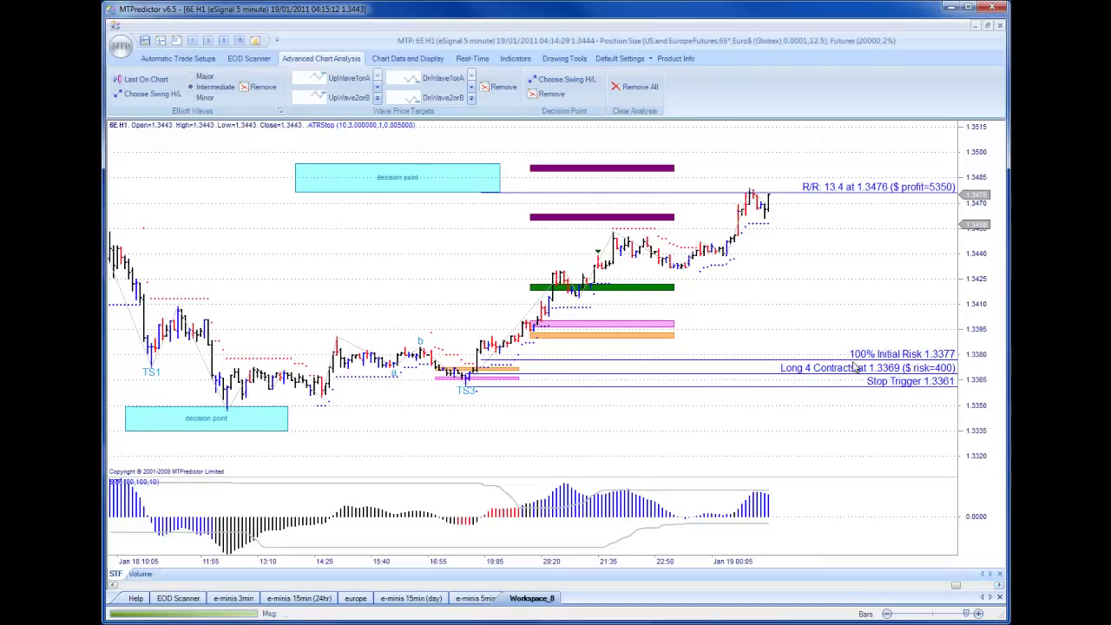
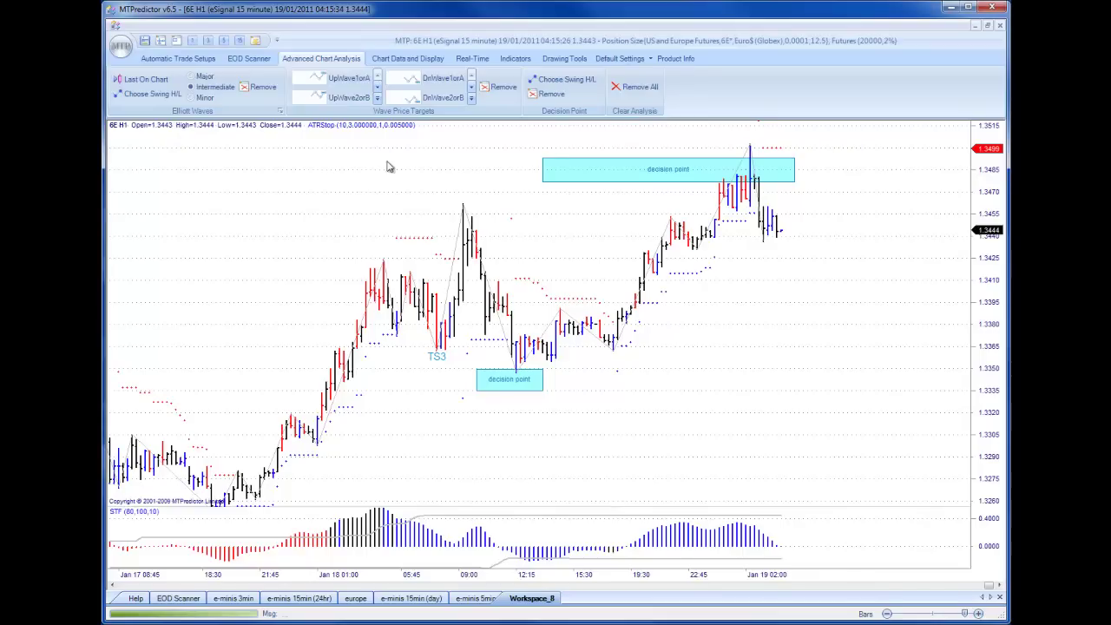
Run the intermediate Elliott wave count from the latest swing high on the 15-minute chart and extend the orange target band back over earlier bars.
left_click(149, 94)
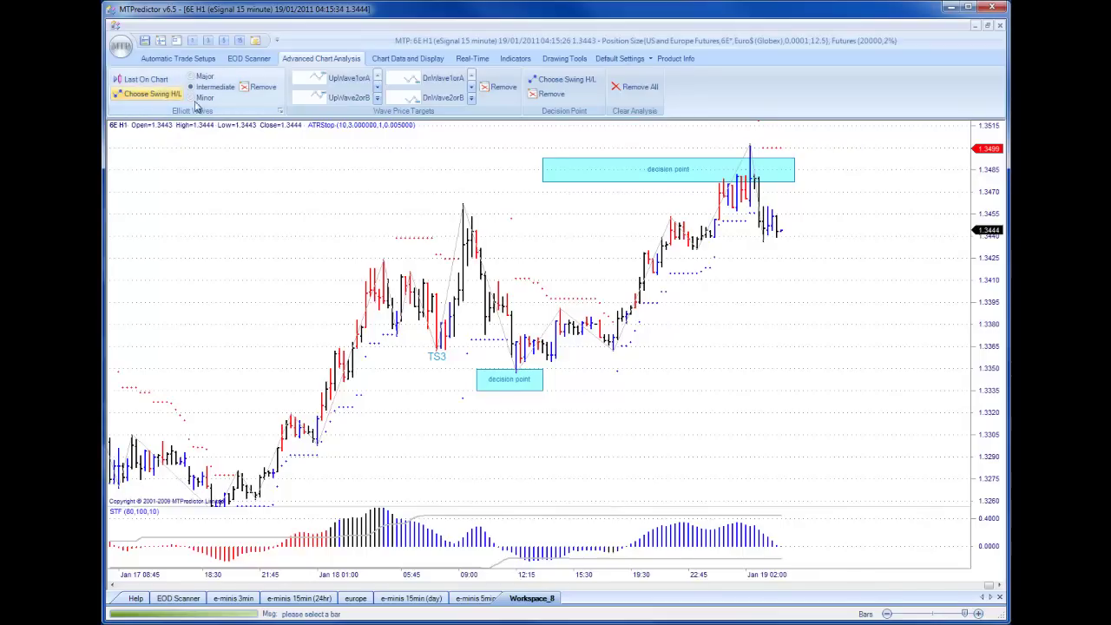
left_click(750, 147)
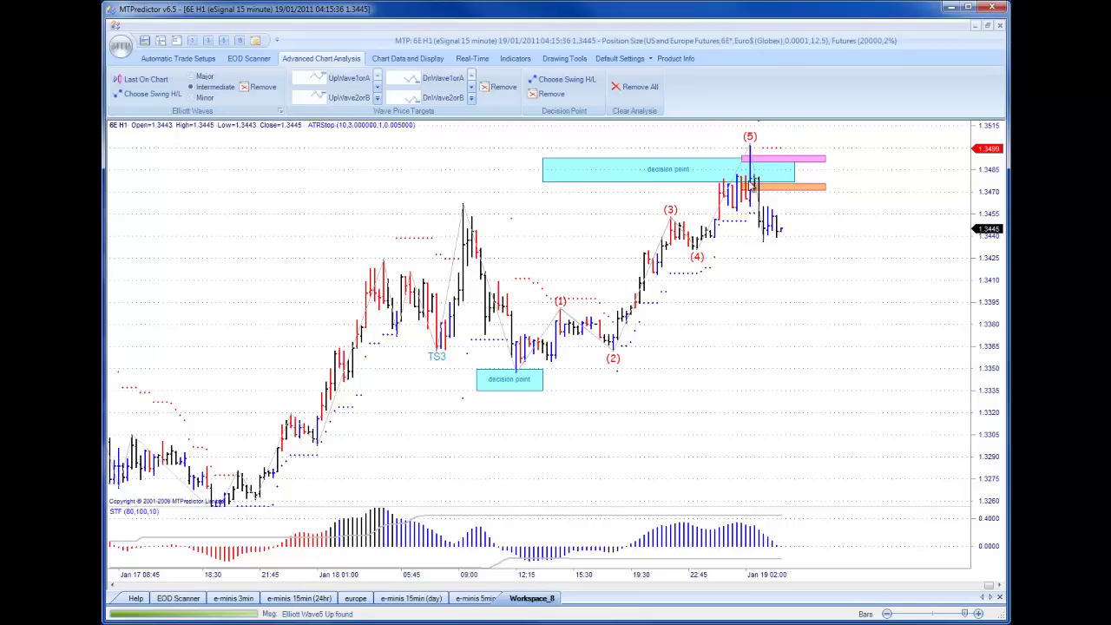
left_click_drag(751, 193, 723, 191)
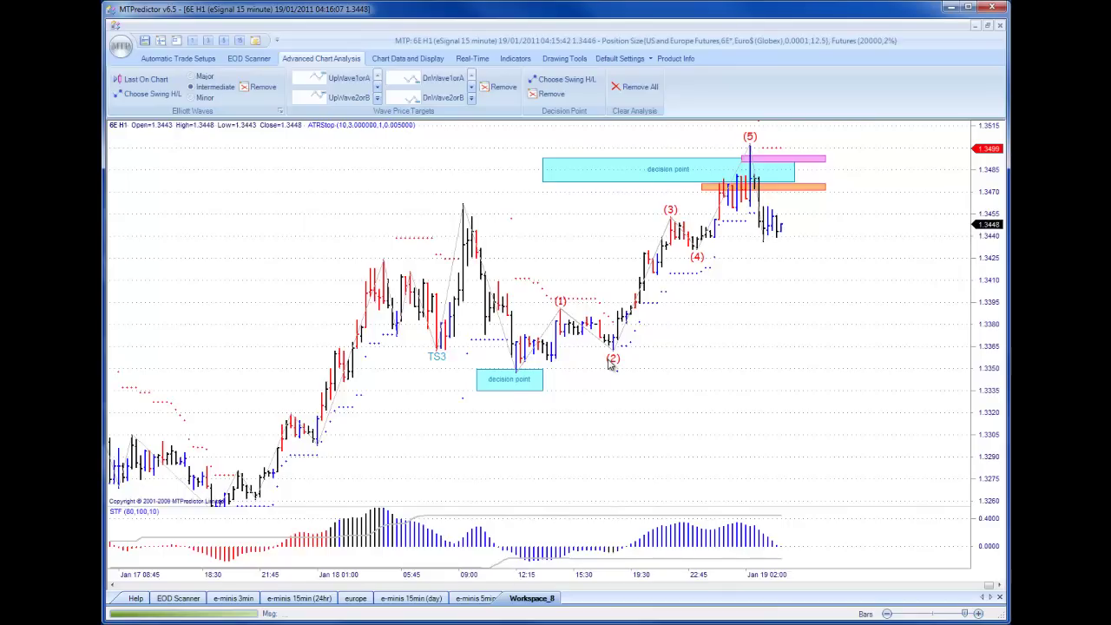
On the 5-minute chart, widen the upper decision point to the latest bars and extend the upper orange wave target back toward the TS3 low.
left_click(544, 600)
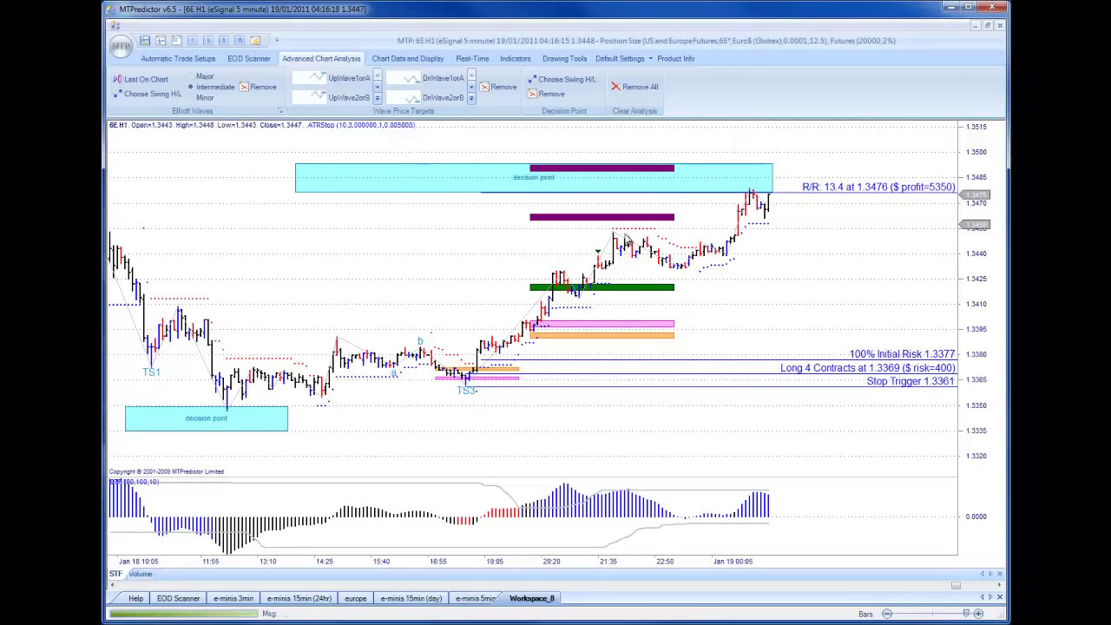
scroll(661, 206, "down", 3)
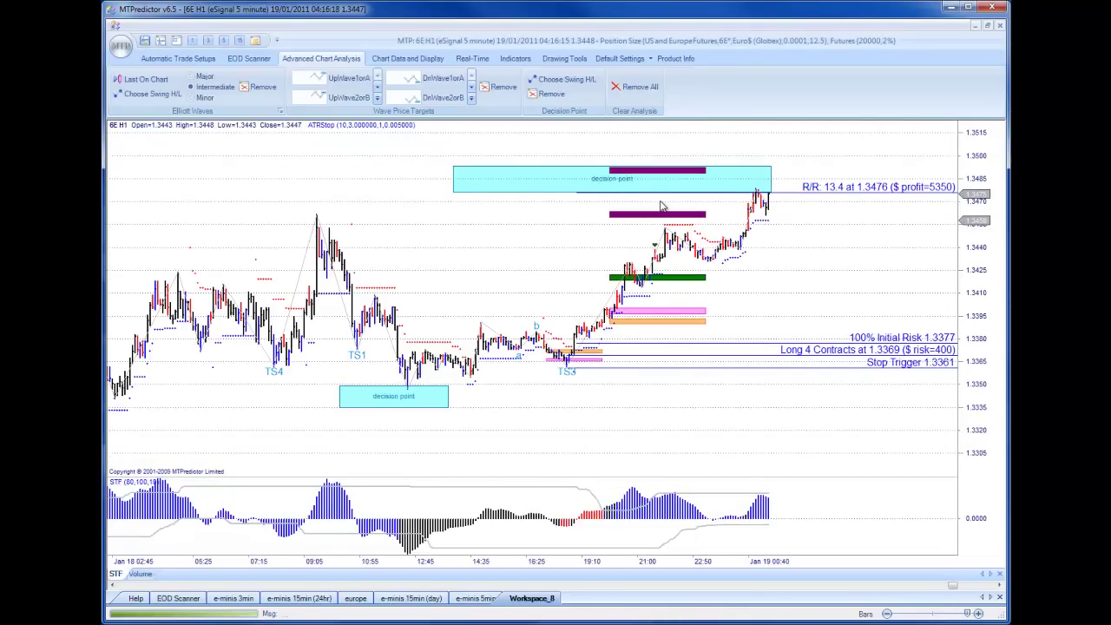
scroll(661, 206, "up", 2)
left_click_drag(990, 277, 984, 265)
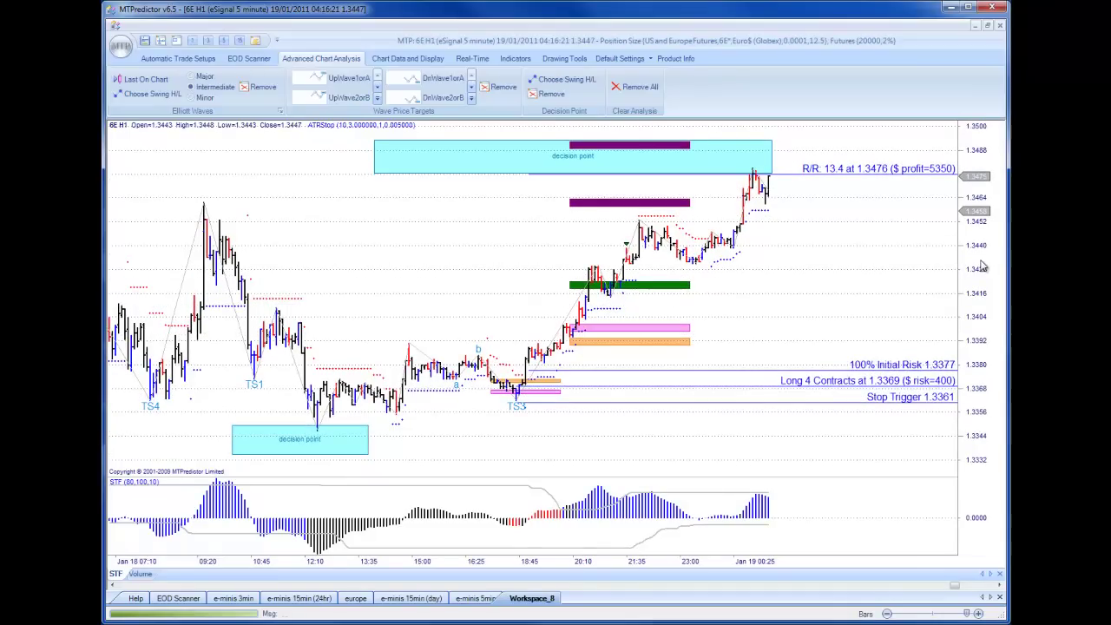
left_click_drag(570, 343, 525, 342)
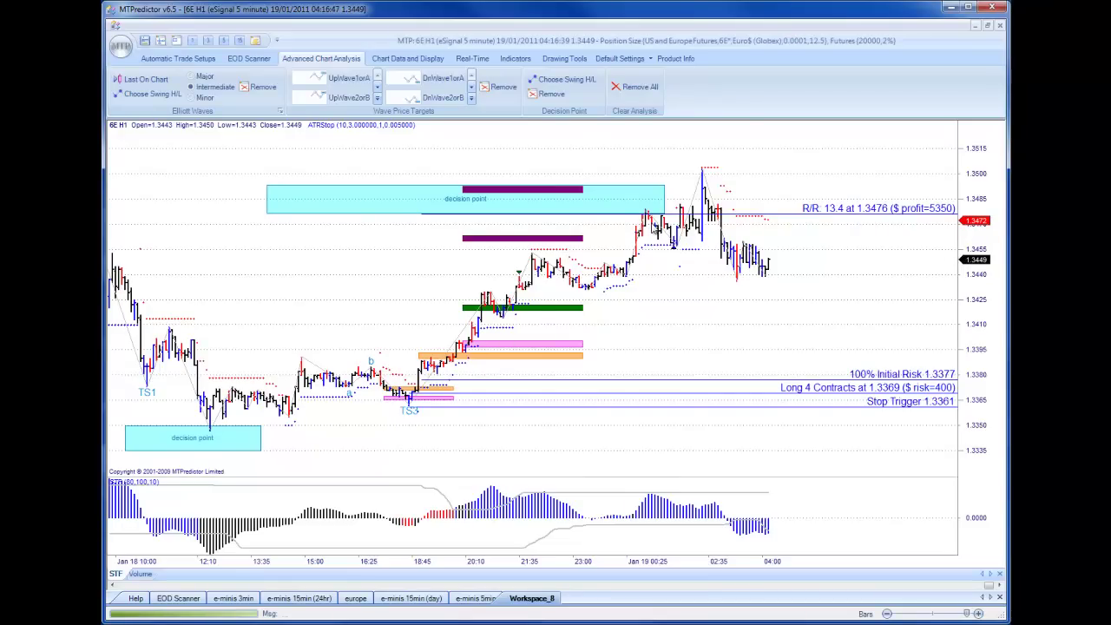
Review the completed trade against the decision points and wave targets on both the 5-minute and 15-minute charts.
scroll(653, 227, "up", 1)
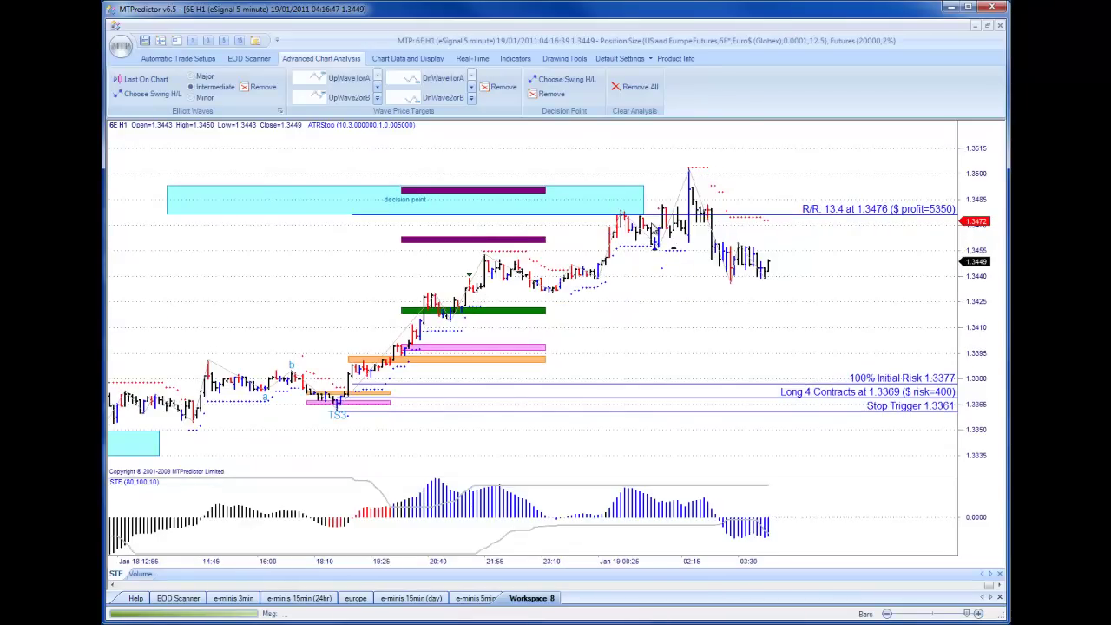
scroll(653, 227, "down", 3)
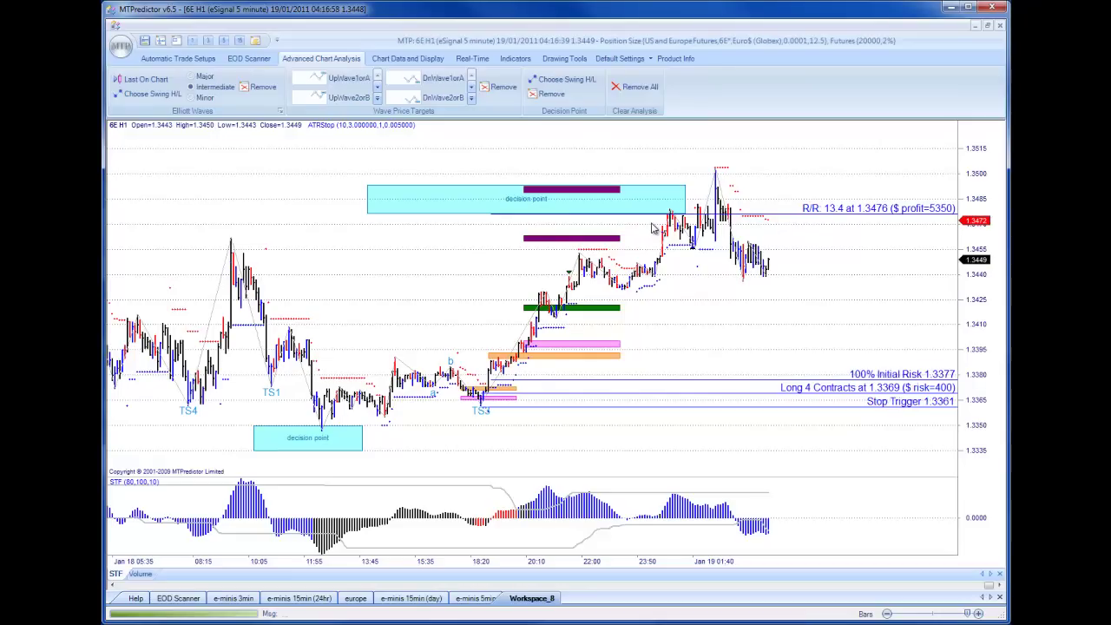
left_click(538, 598)
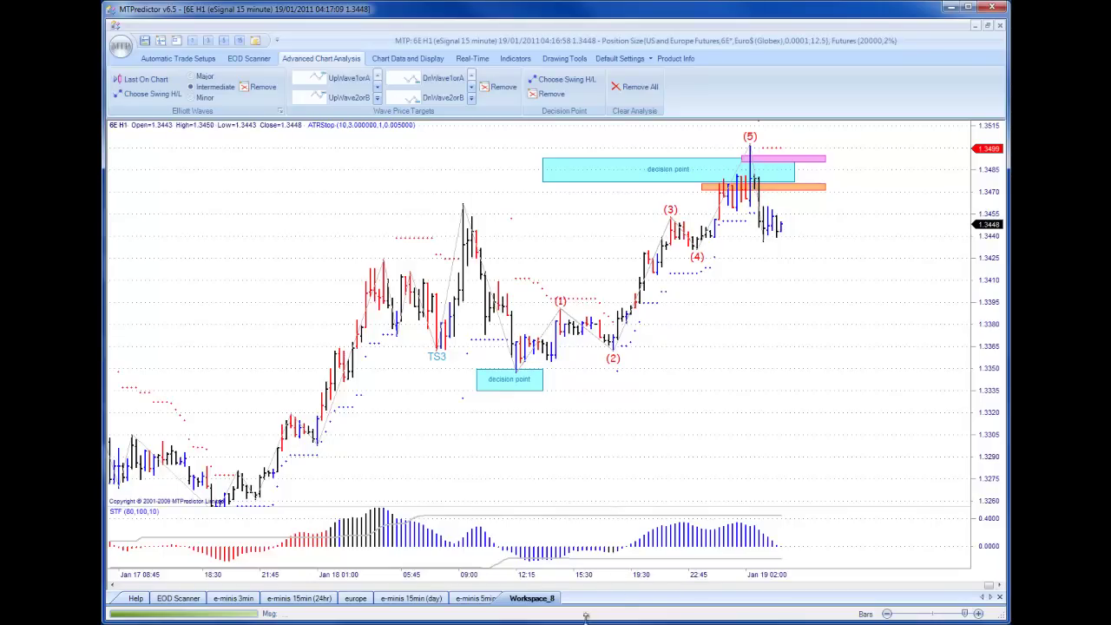
left_click(539, 604)
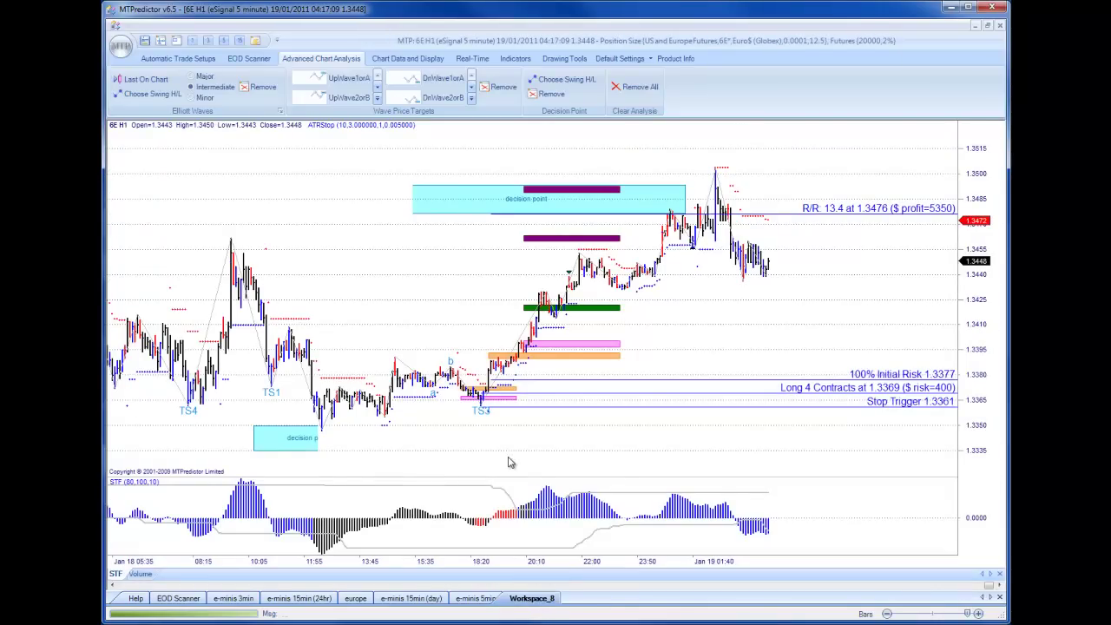